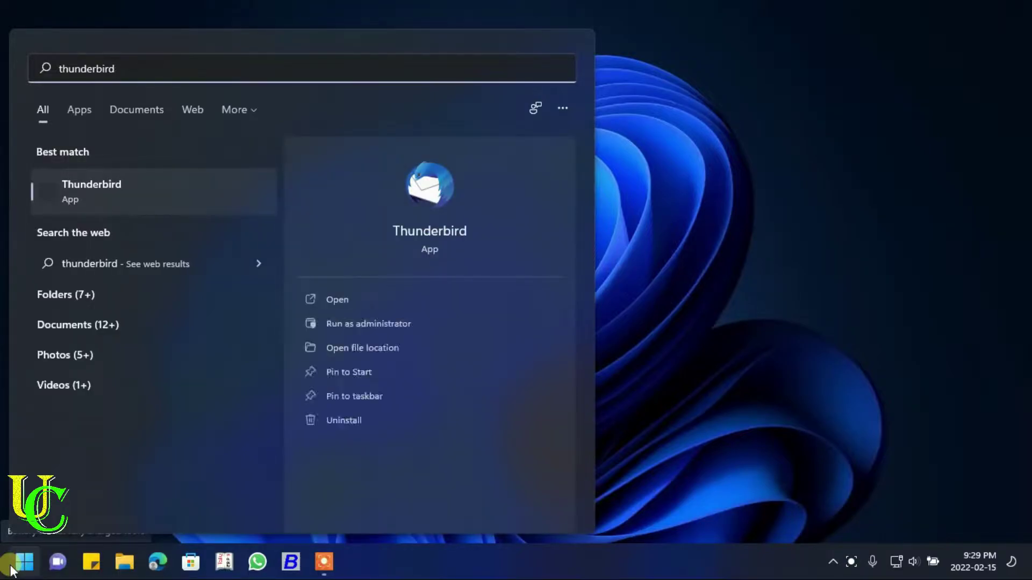
Launch Thunderbird from the Start menu search results so its Inbox opens
click(171, 202)
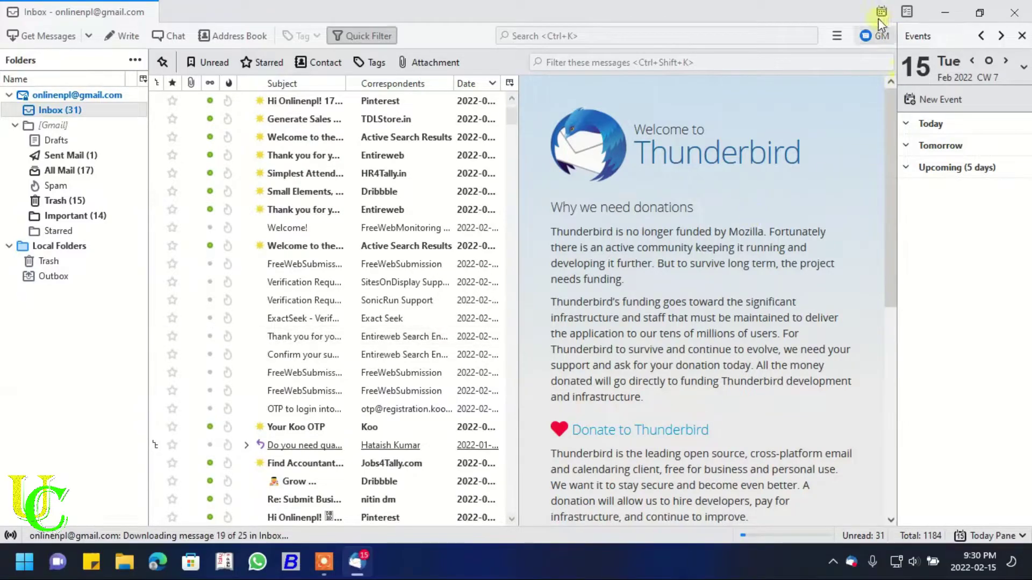
In Composition preferences, raise the large-attachment sharing threshold from 5 MB to 10 MB
click(838, 37)
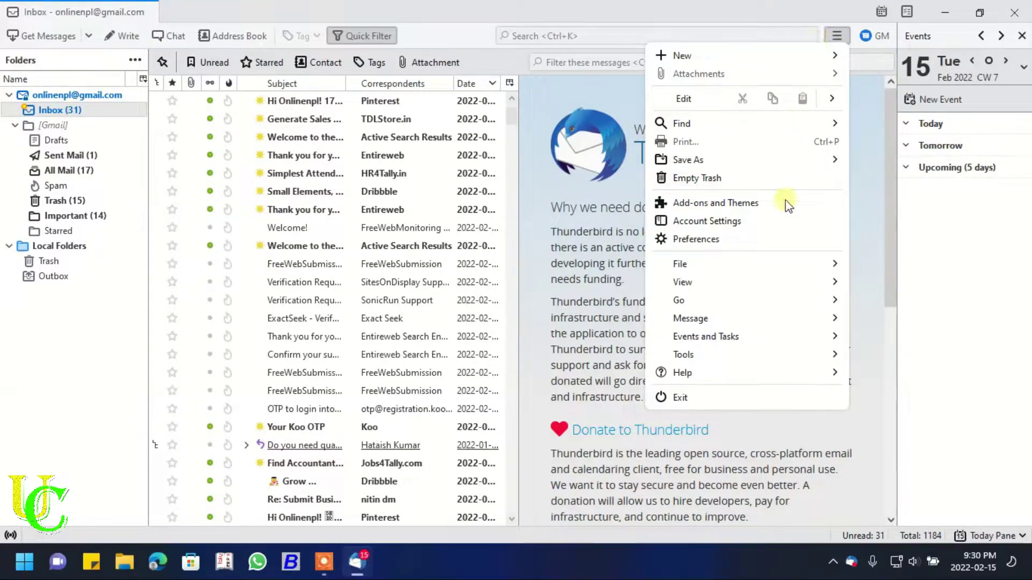
click(766, 239)
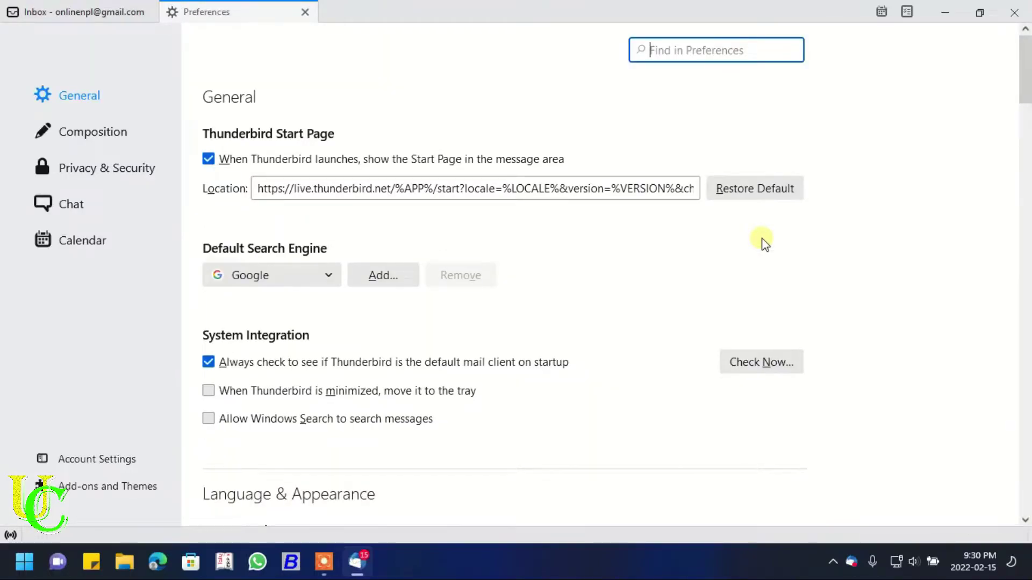
click(81, 131)
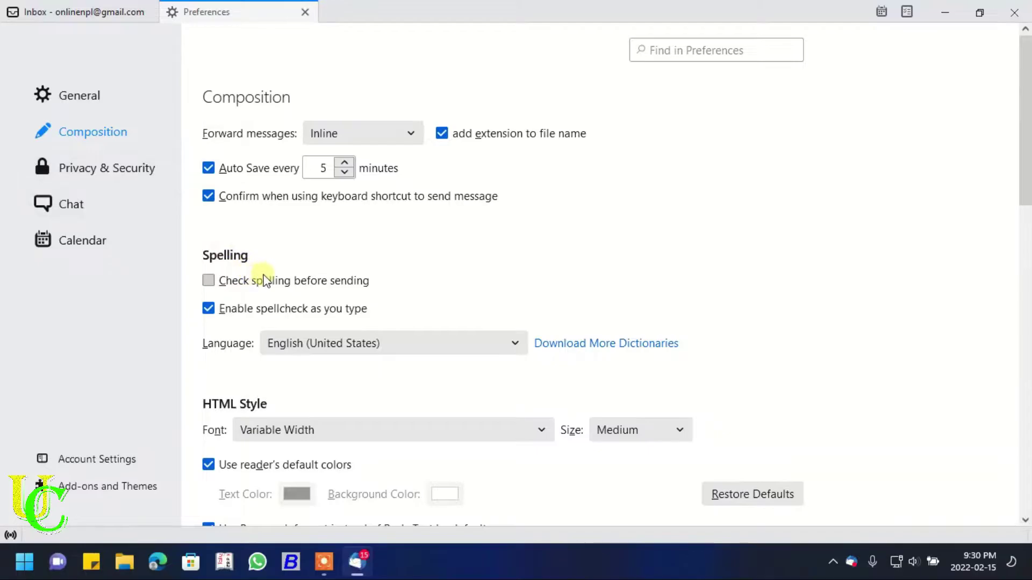
scroll(268, 274, down, 5)
scroll(268, 281, down, 5)
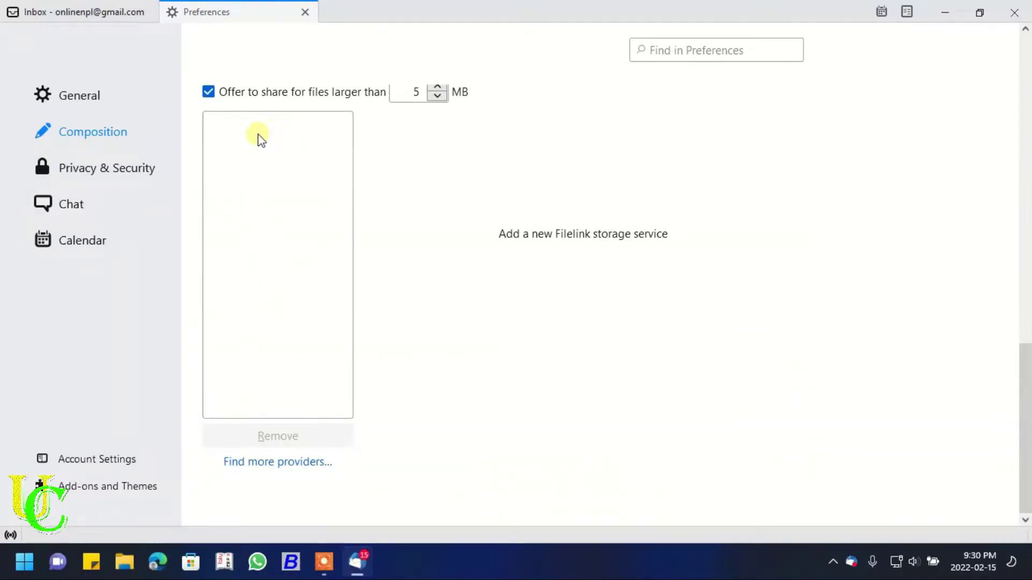
scroll(286, 280, up, 1)
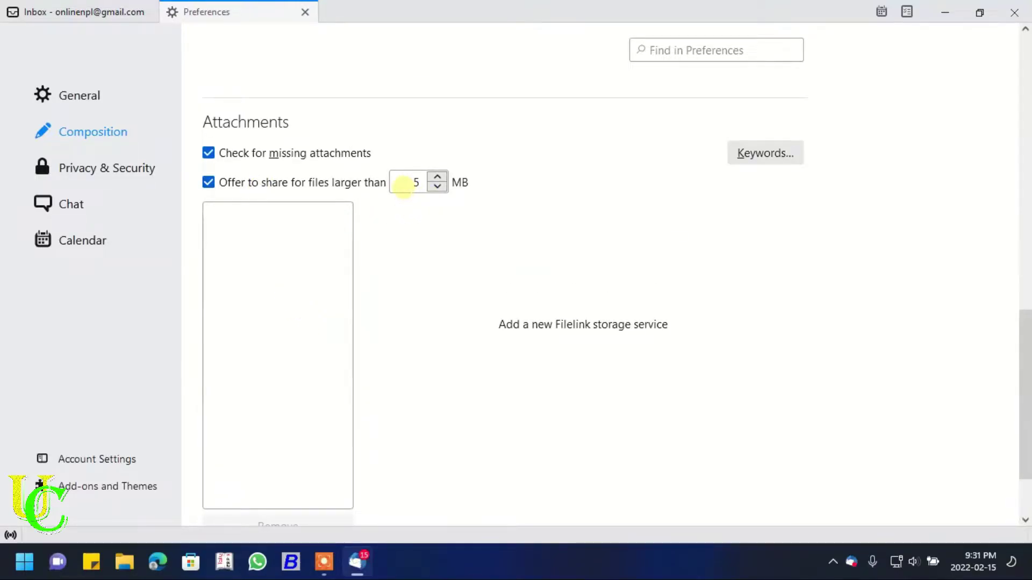
double_click(409, 186)
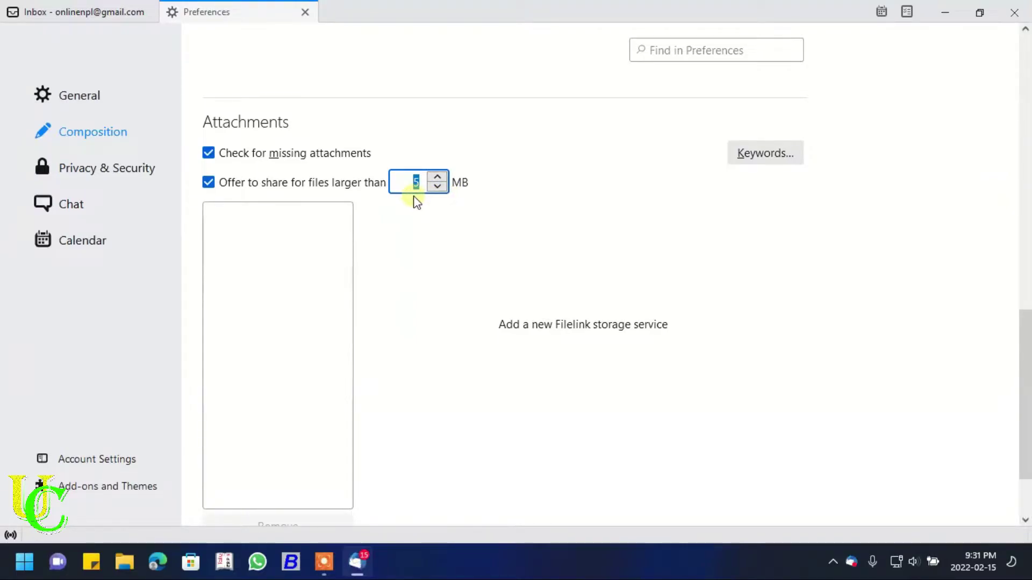
text(10)
scroll(414, 274, down, 2)
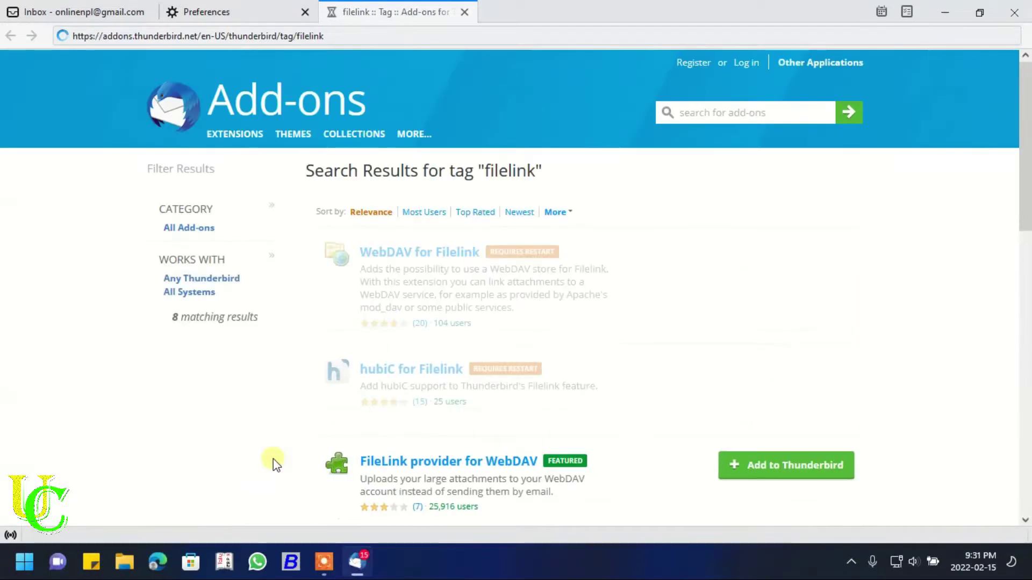
scroll(273, 463, down, 3)
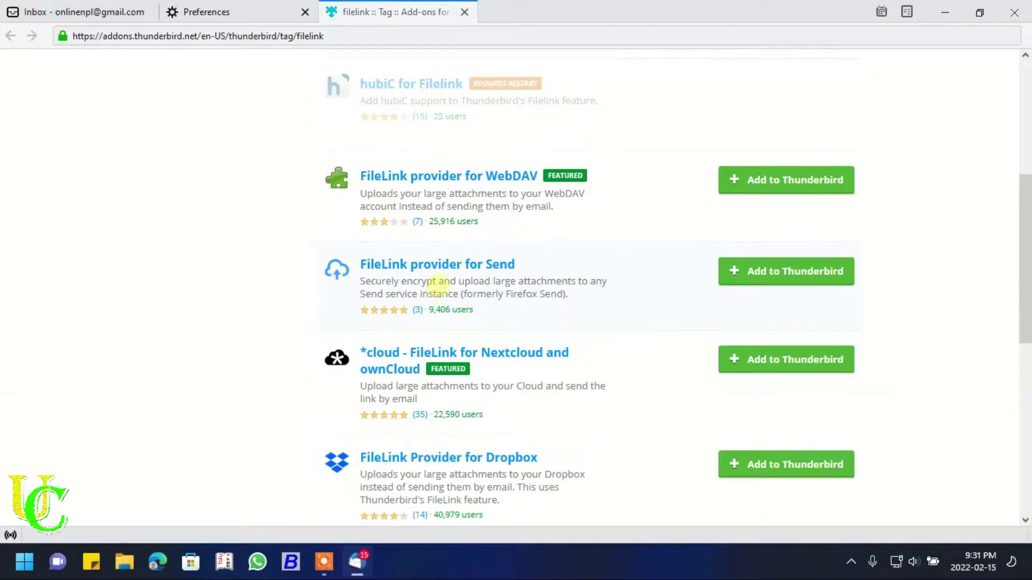
scroll(440, 294, down, 5)
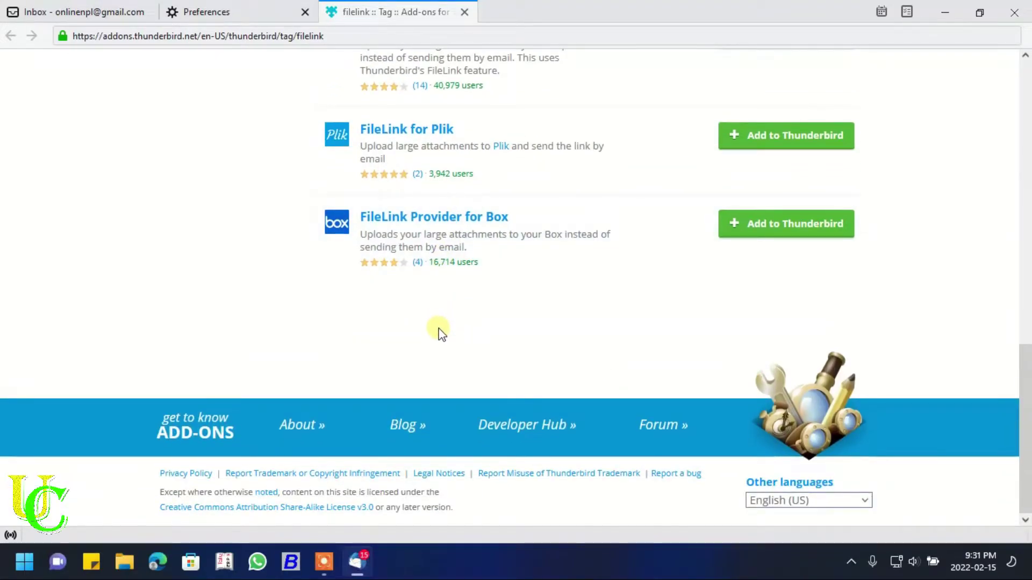
scroll(464, 367, up, 1)
scroll(463, 362, up, 1)
scroll(463, 363, up, 2)
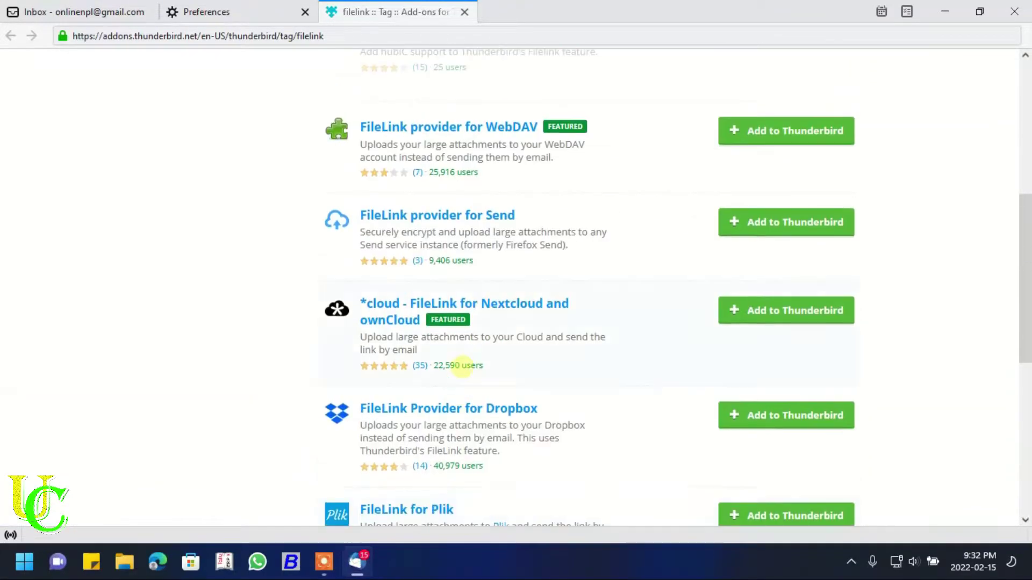
scroll(463, 363, up, 2)
scroll(464, 363, down, 1)
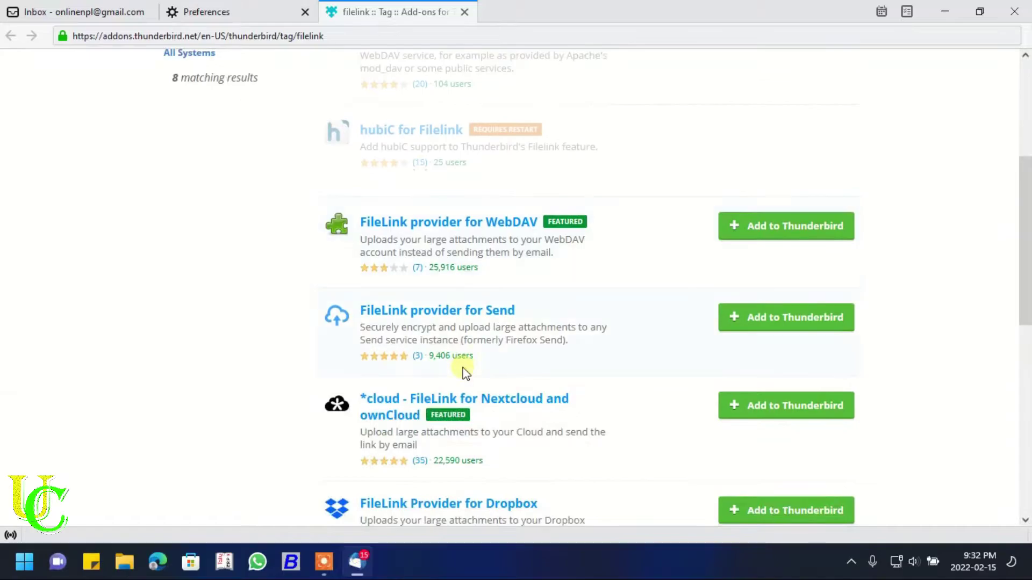
Install the 'FileLink provider for Send' add-on from the add-ons site, granting its permissions
click(441, 313)
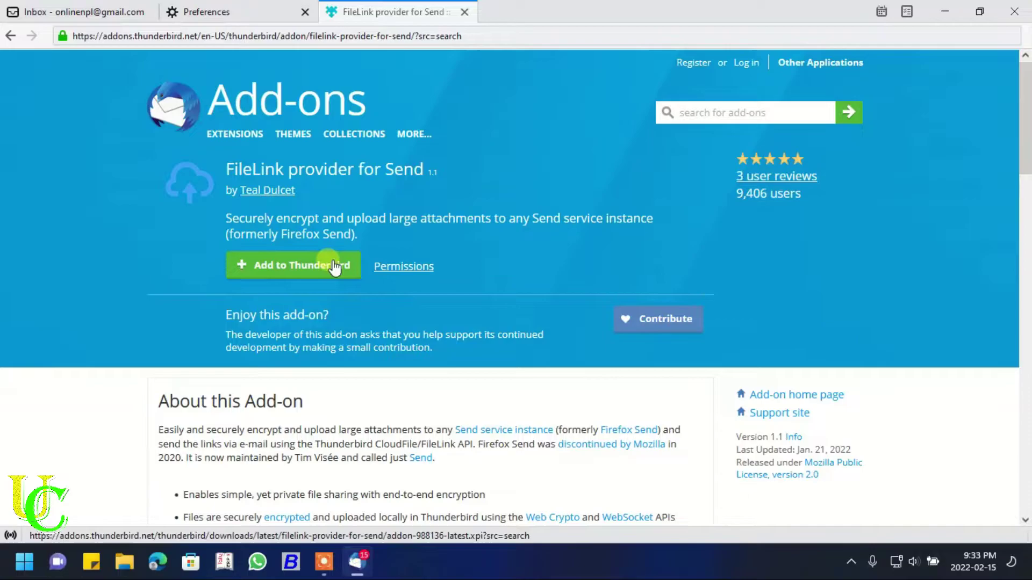
click(302, 265)
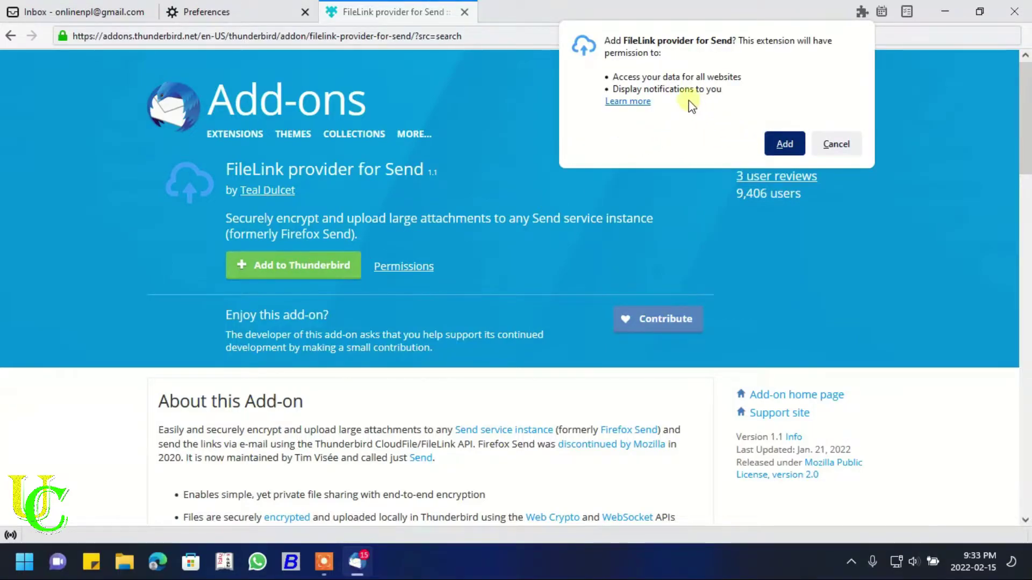
click(791, 146)
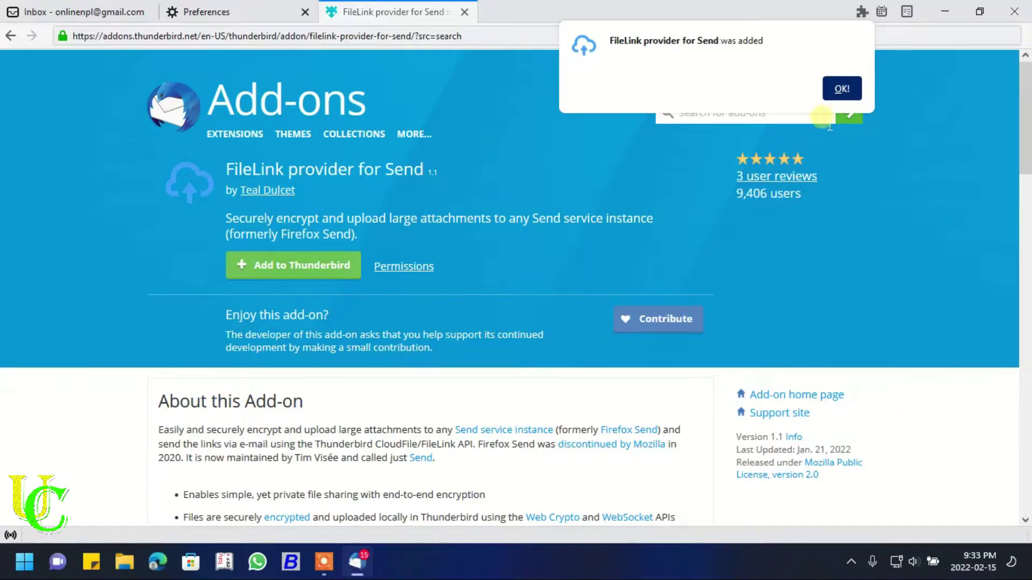
click(842, 89)
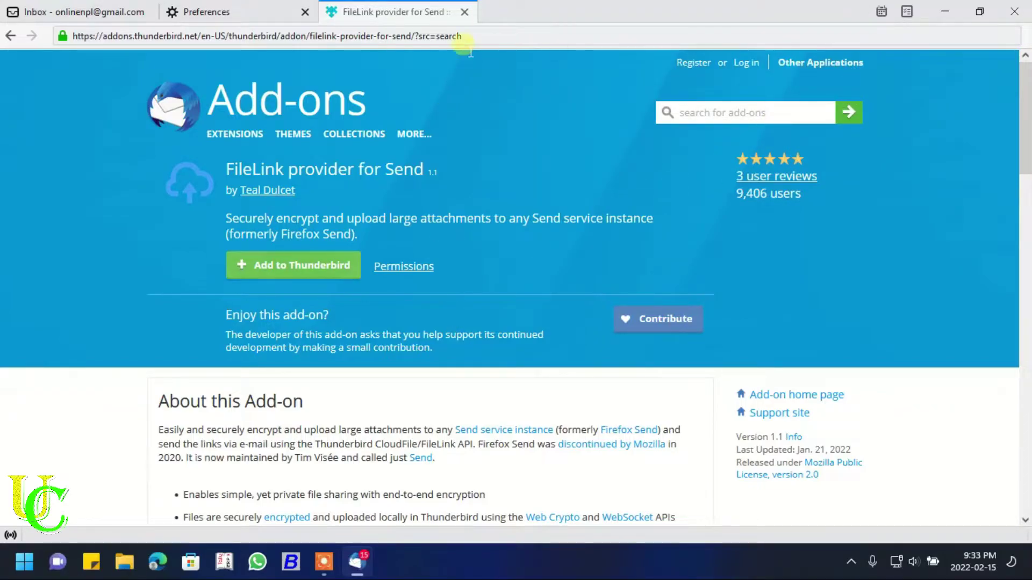
Add a Thunderbird Send storage account in the Filelink list, then return to the Inbox
click(464, 12)
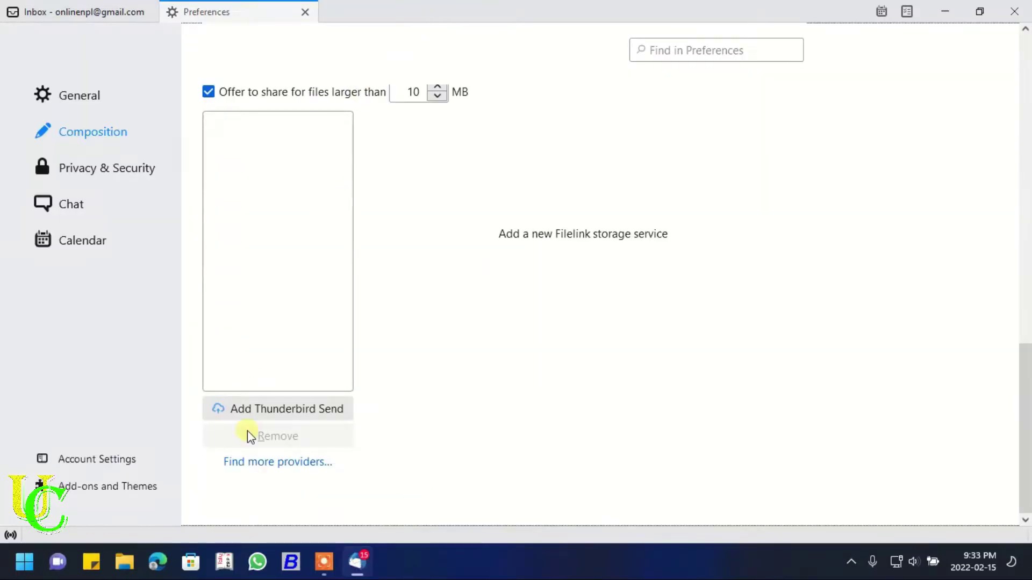
click(271, 407)
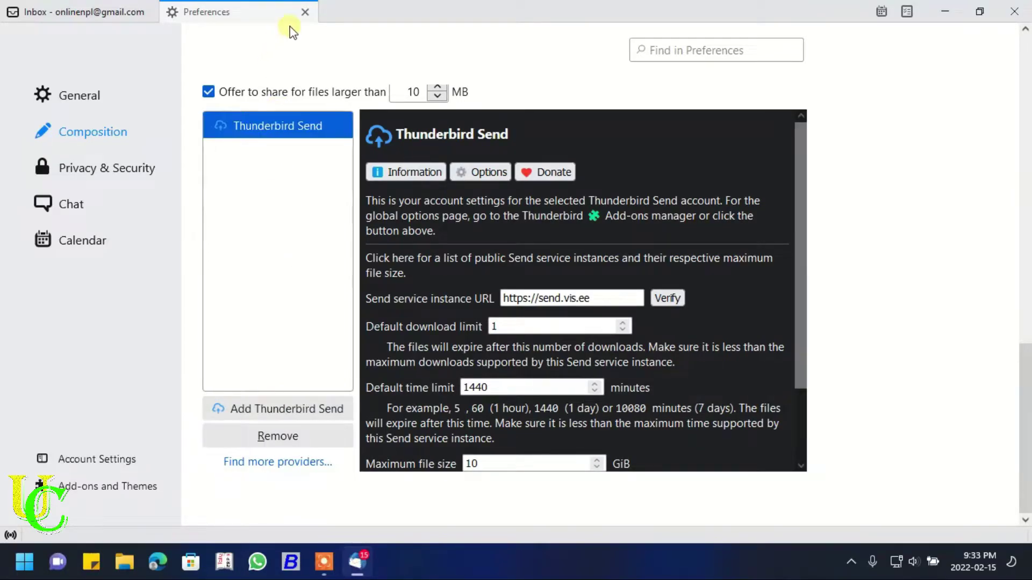
click(304, 12)
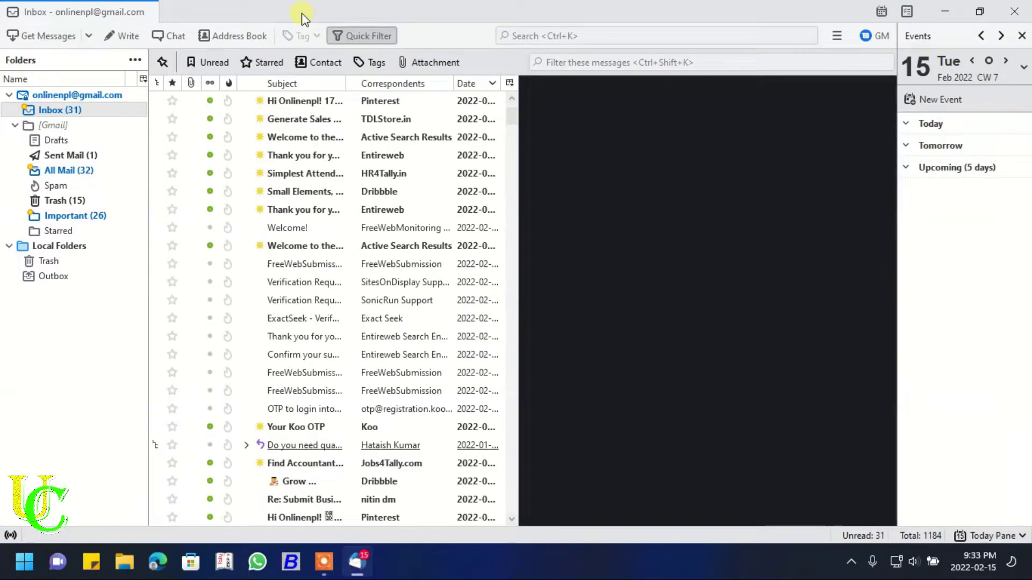
Start a new message, clear the autocompleted recipient and give it the subject 'Files Sharing'
click(128, 39)
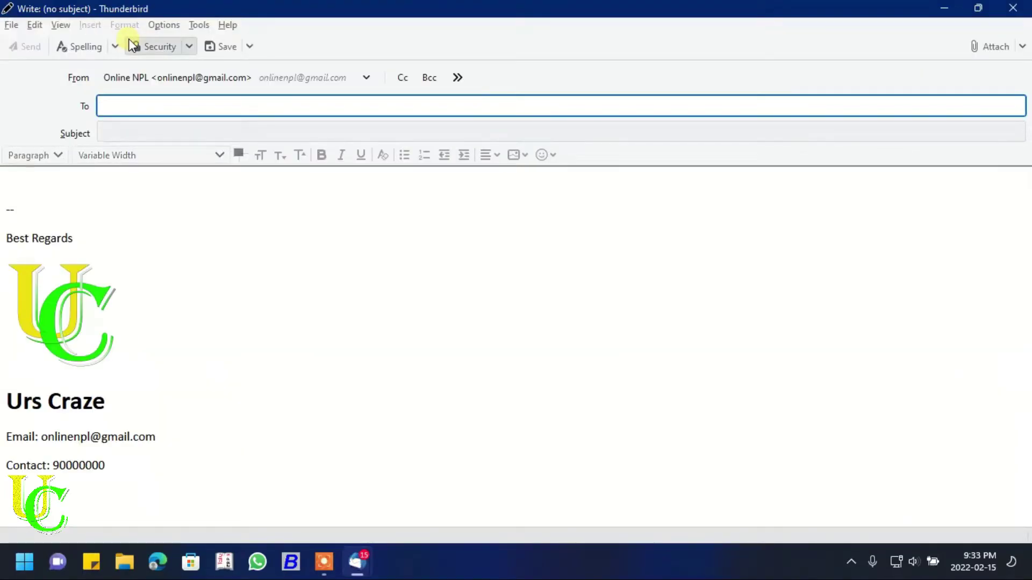
text(ha)
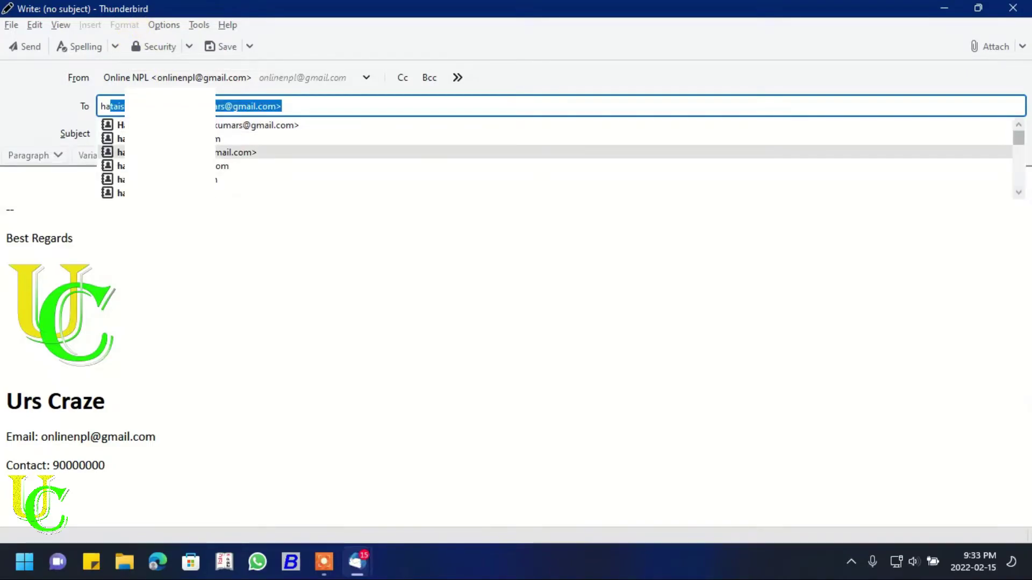
key(BackSpace)
key(BackSpace)
key(BackSpace)
click(184, 134)
text(F)
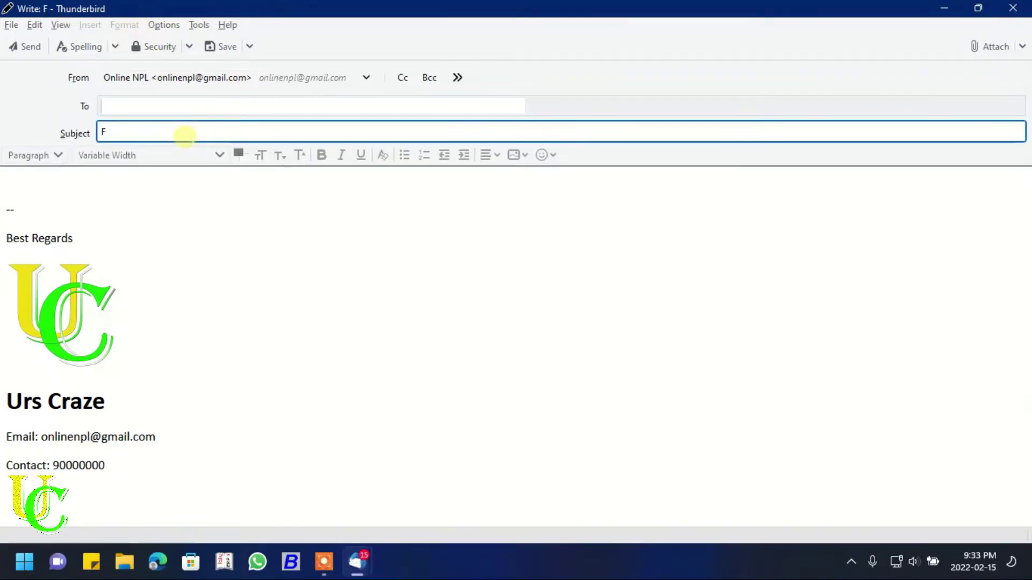
text(iles)
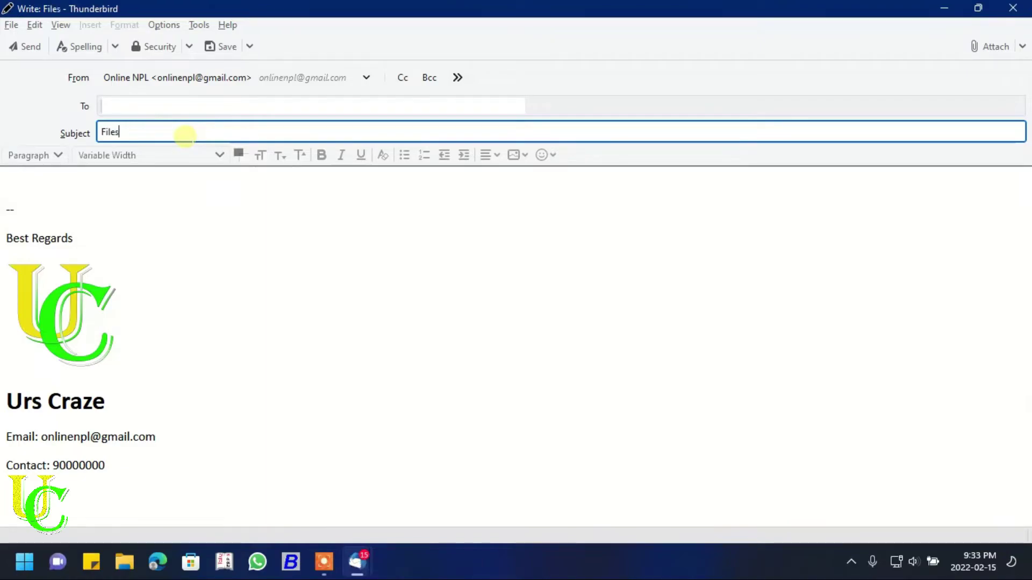
text( Sharing)
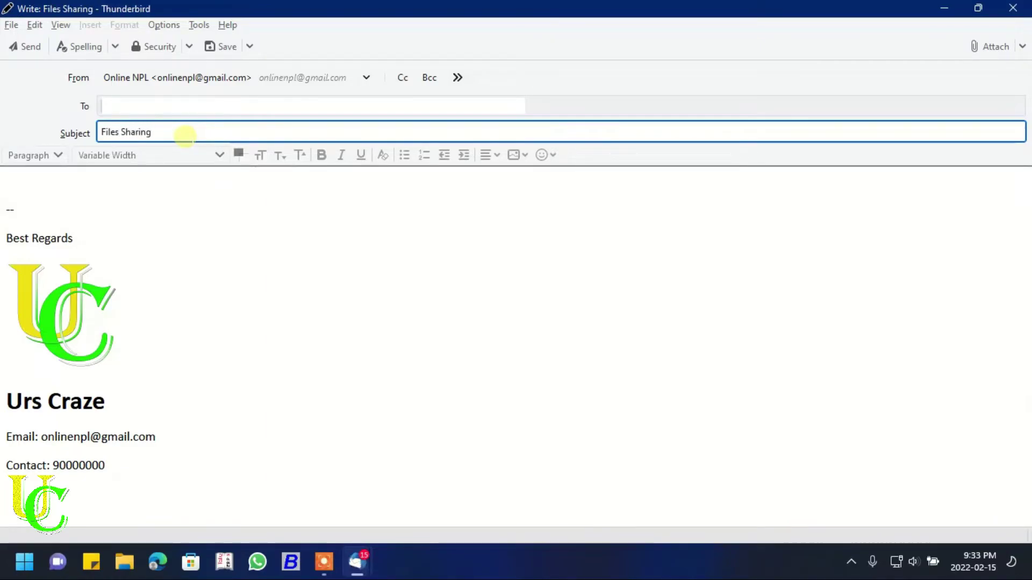
Write the body 'Dear Friend,' / 'PFA.' / 'Thanks.' on three lines above the signature
click(210, 182)
text(Dear F)
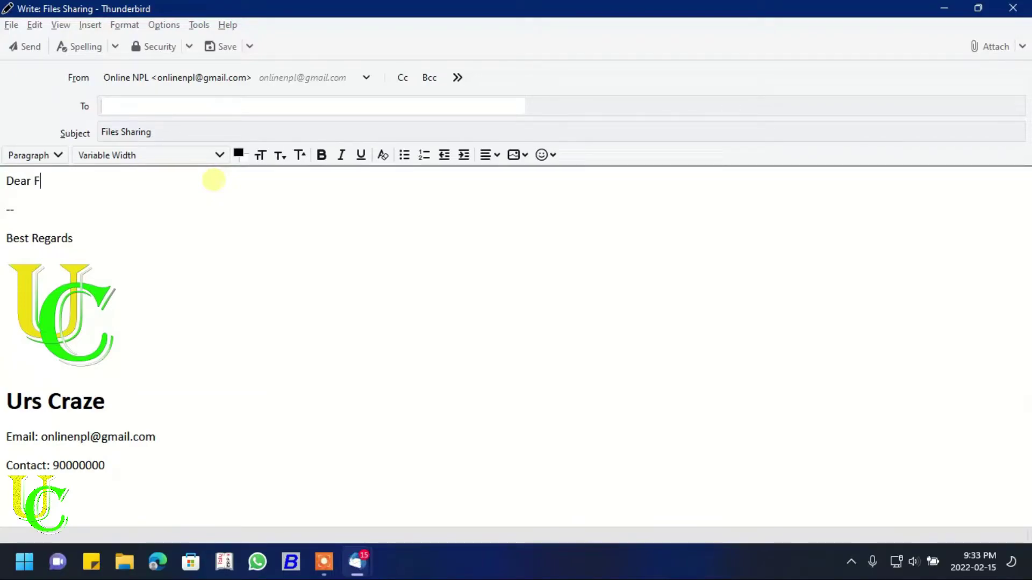
text(rie)
text(nd,)
key(Return)
text(PFA.)
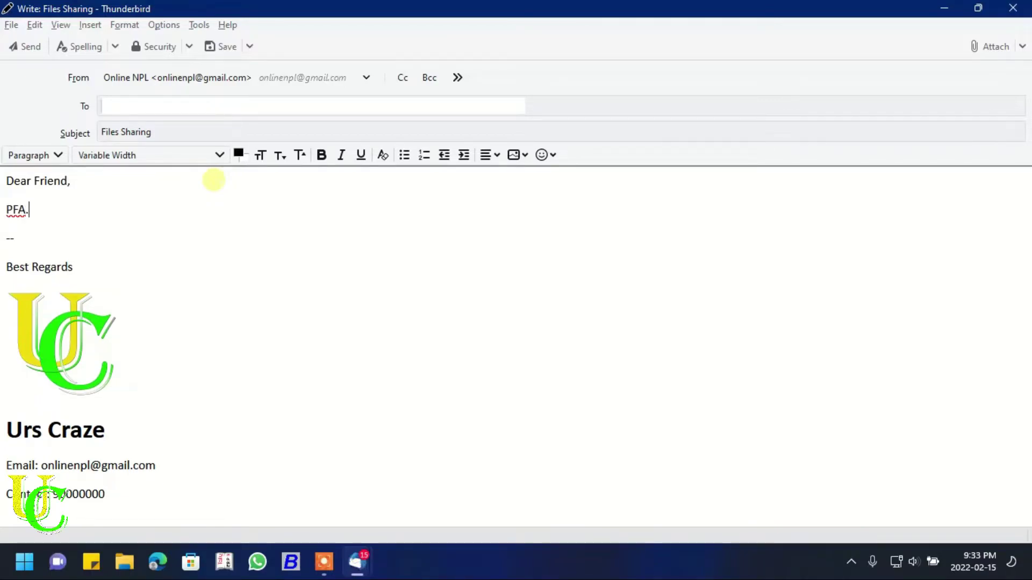
key(Return)
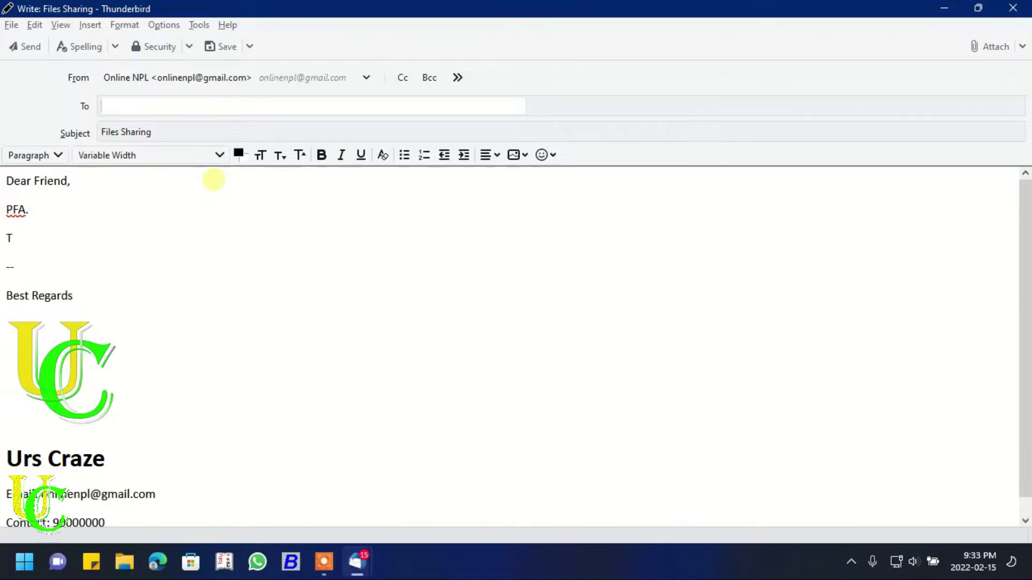
text(hanks.)
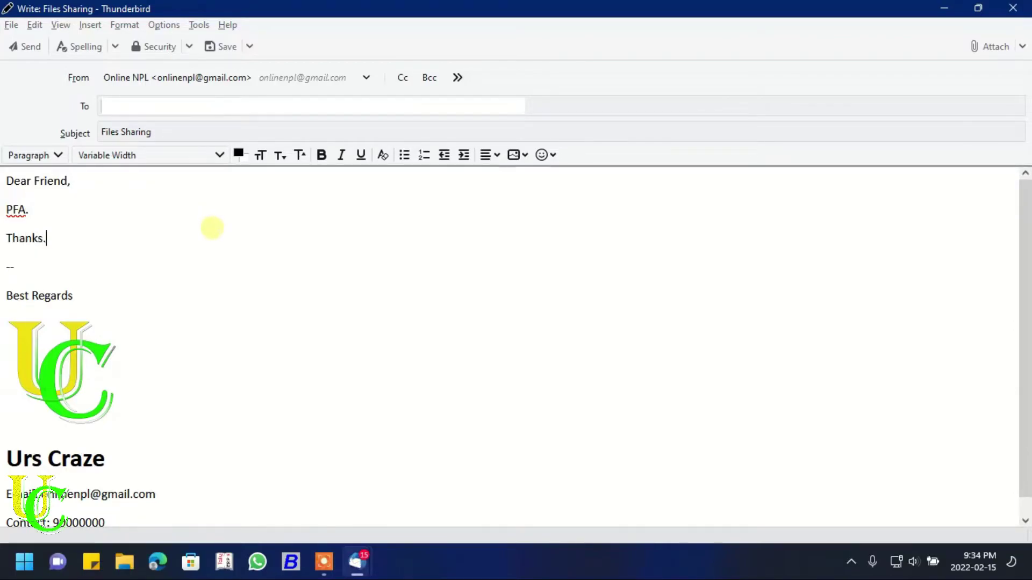
Attach the 325 MB Setup file from the Videos folder to the message
click(987, 46)
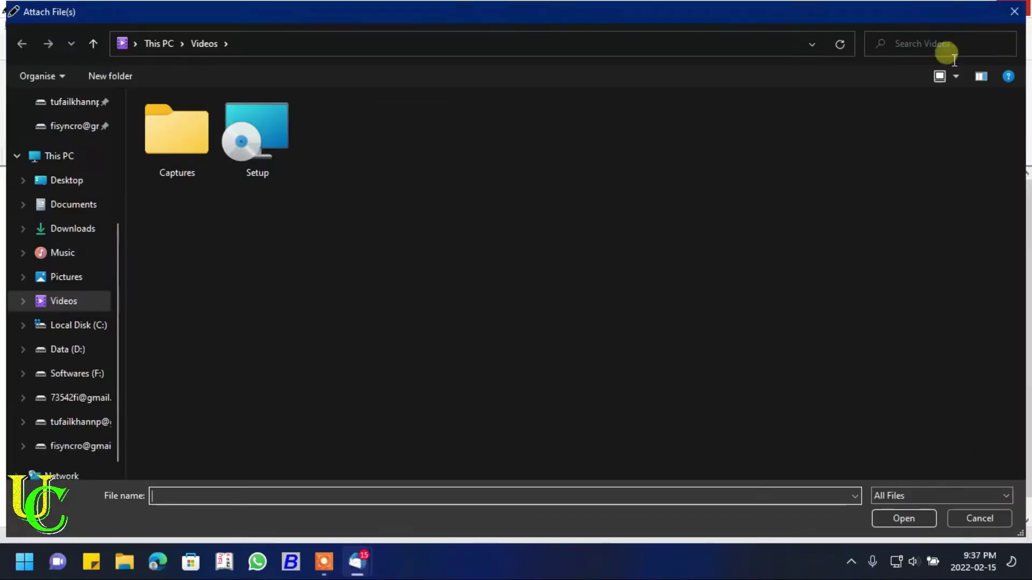
click(260, 137)
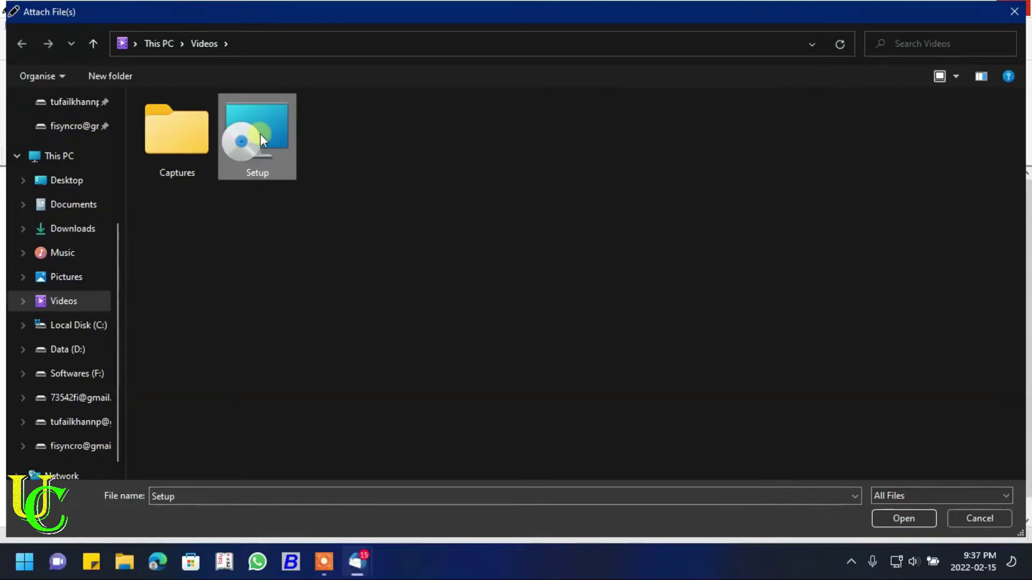
click(901, 520)
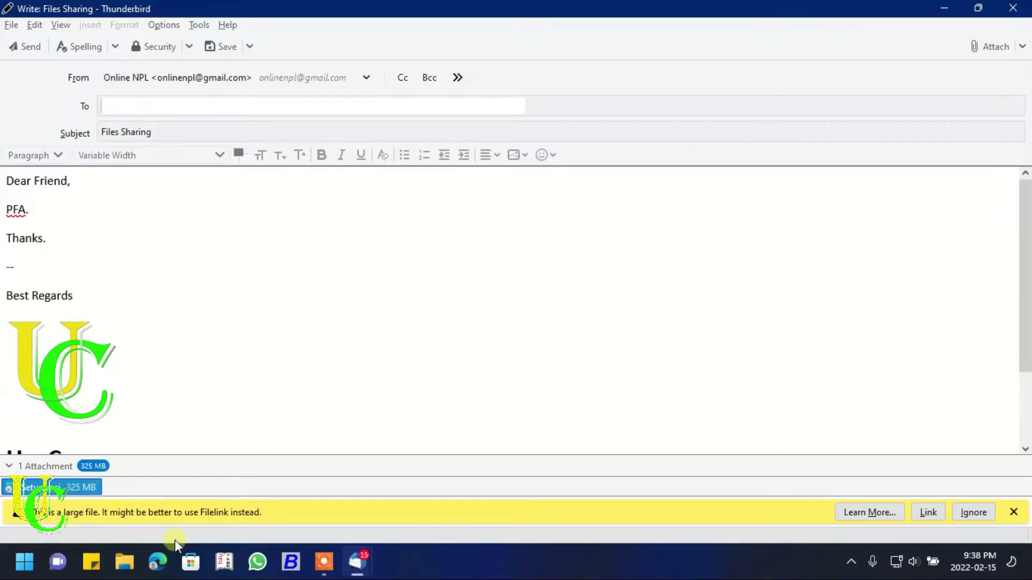
Share the large Setup file as a link and set its download limit to 5
click(927, 513)
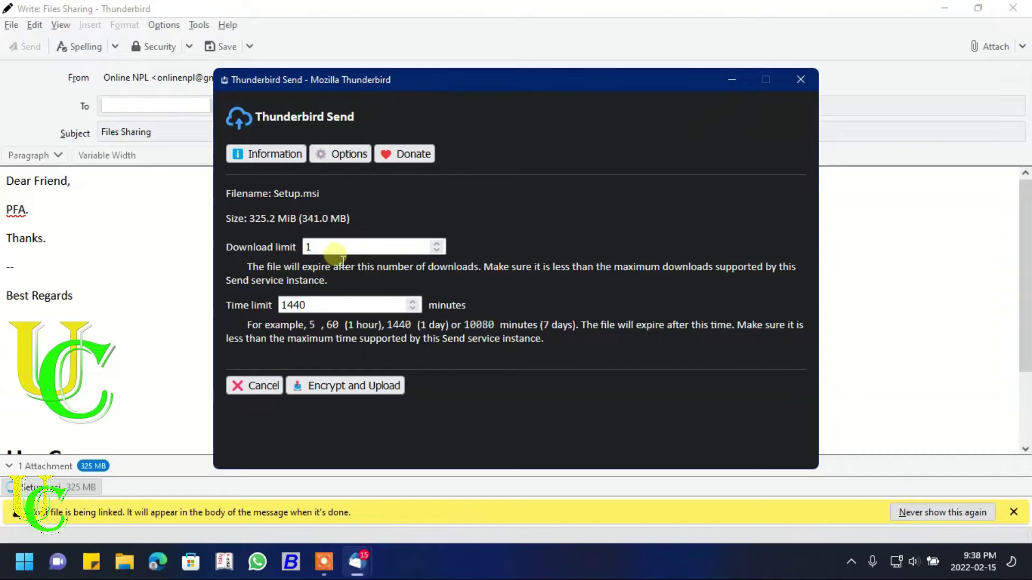
drag(331, 246, 224, 258)
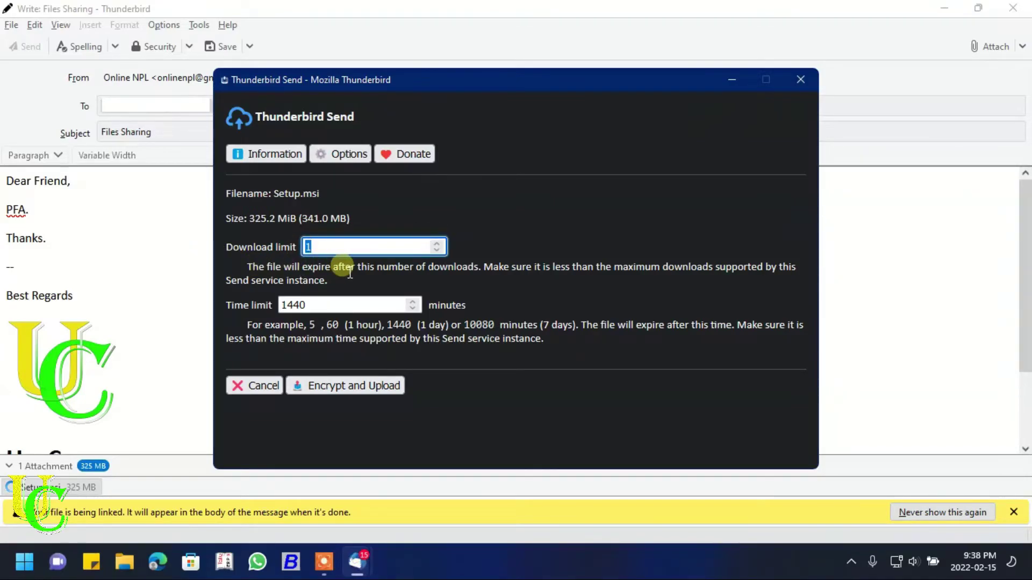
key(BackSpace)
text(5)
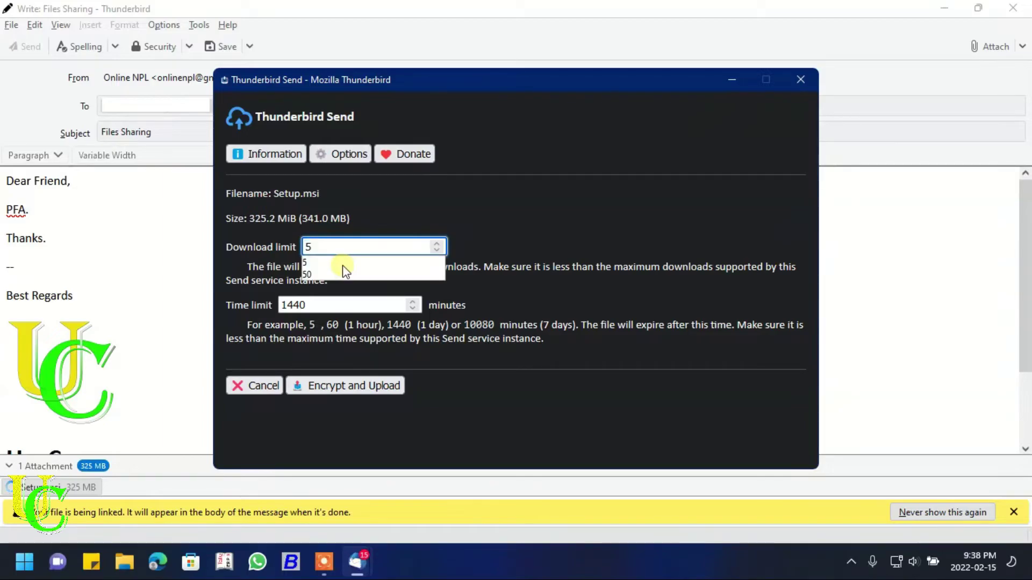
click(343, 266)
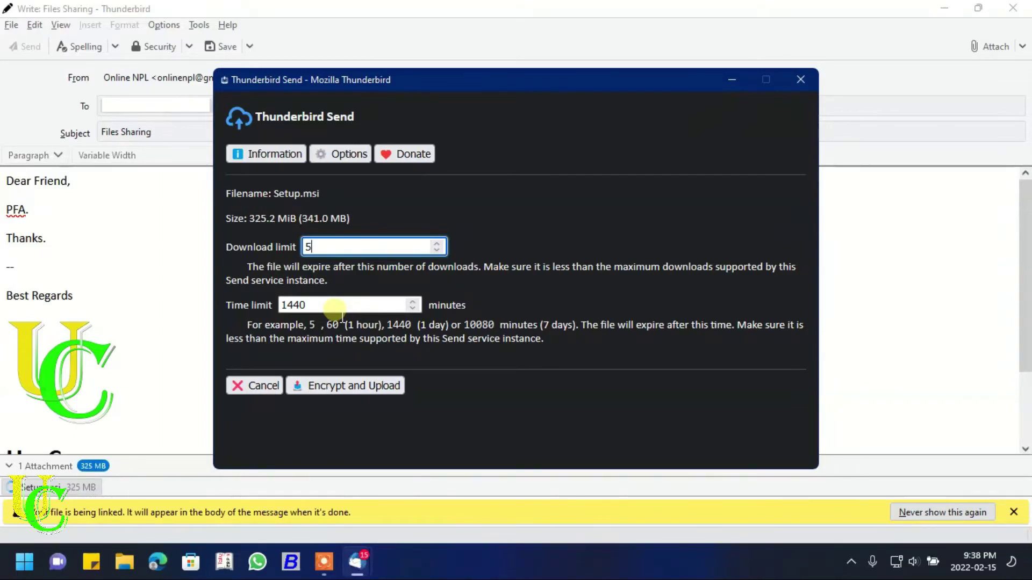
Review the time limit, leaving it at 1440 minutes (one day) per the help example
click(329, 305)
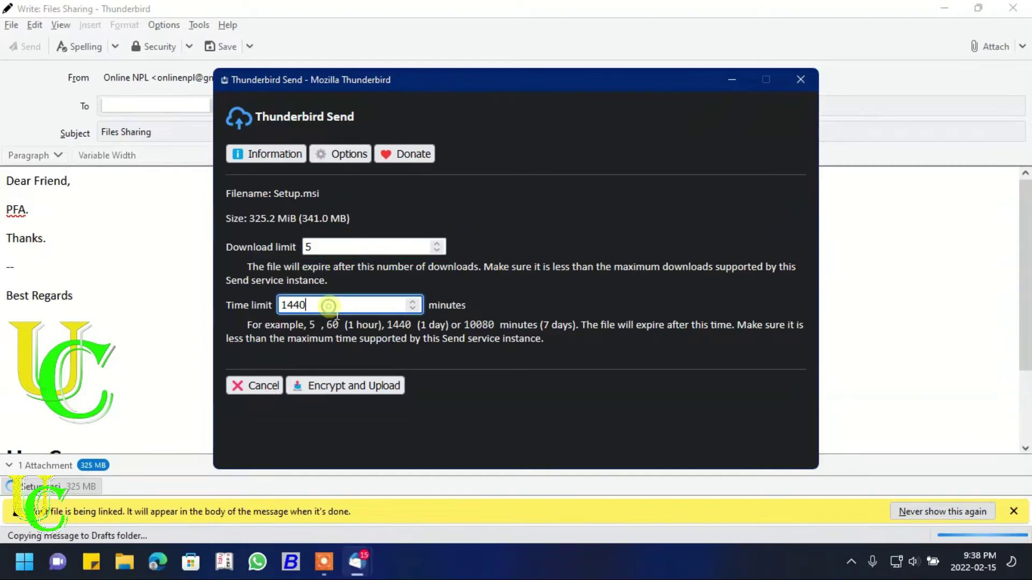
drag(387, 324, 416, 326)
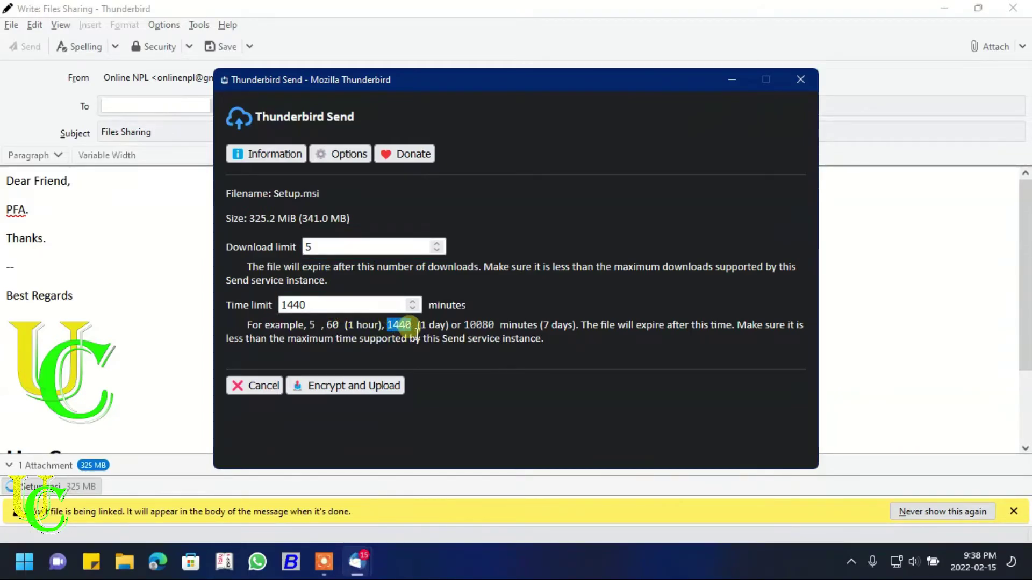
click(362, 303)
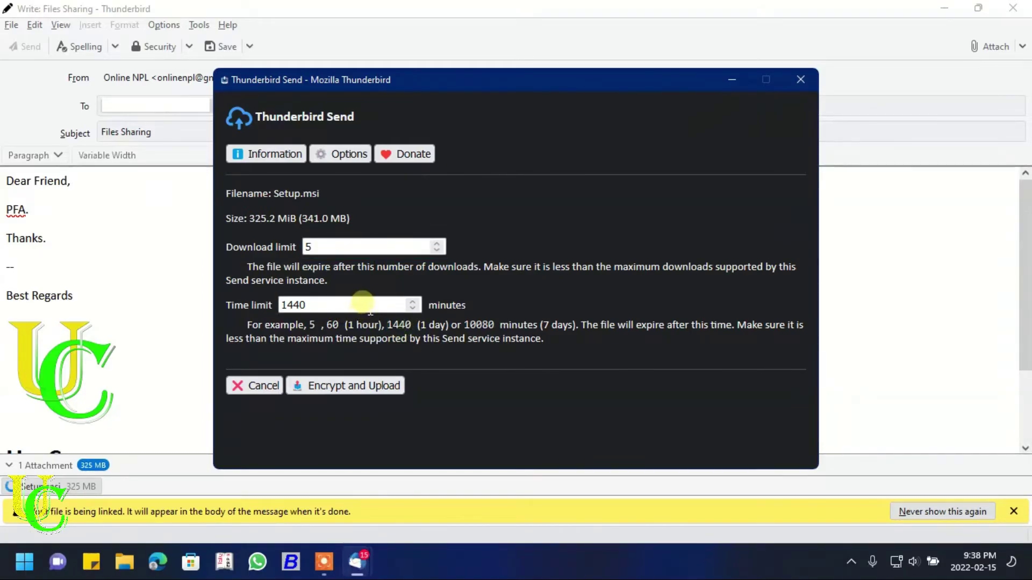
double_click(397, 326)
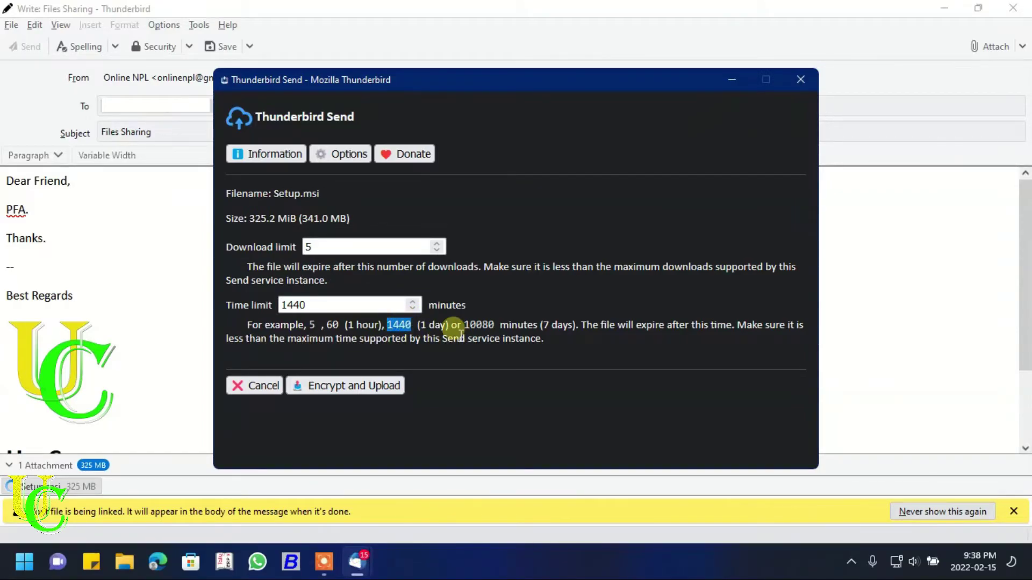
drag(419, 324, 574, 325)
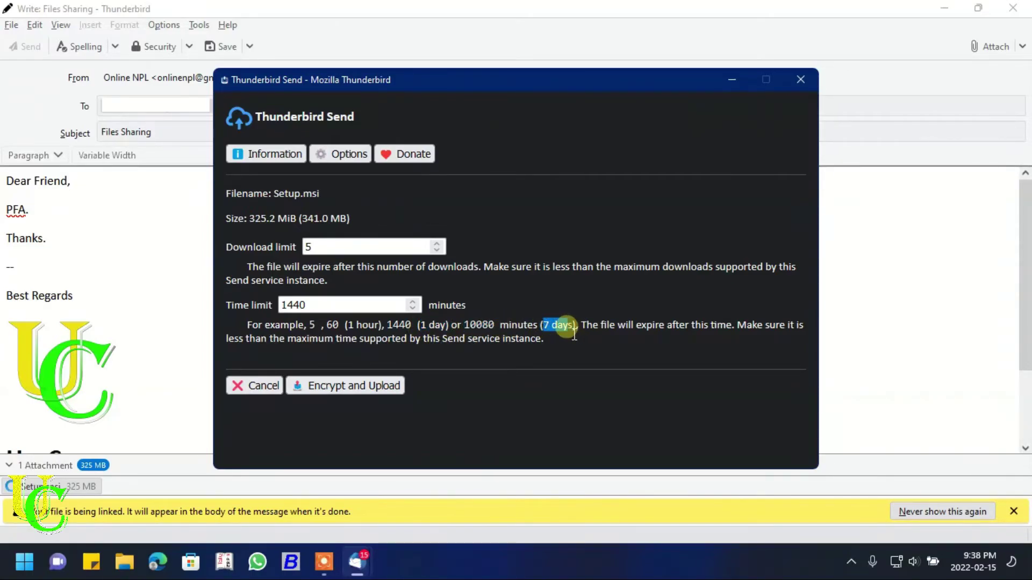
click(574, 337)
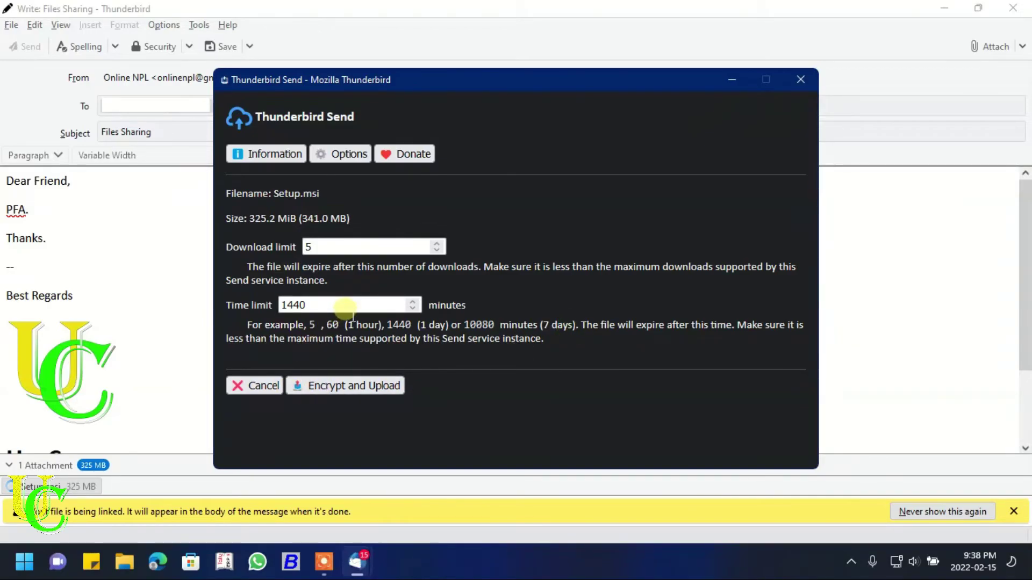
Encrypt and upload Setup.msi to insert its link, then send the Files Sharing message
click(343, 384)
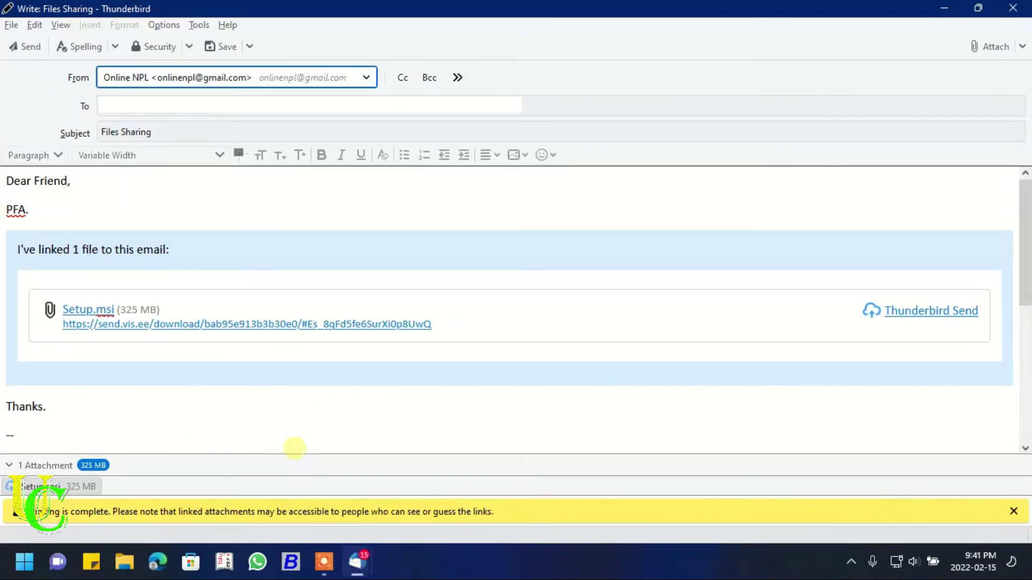
click(24, 49)
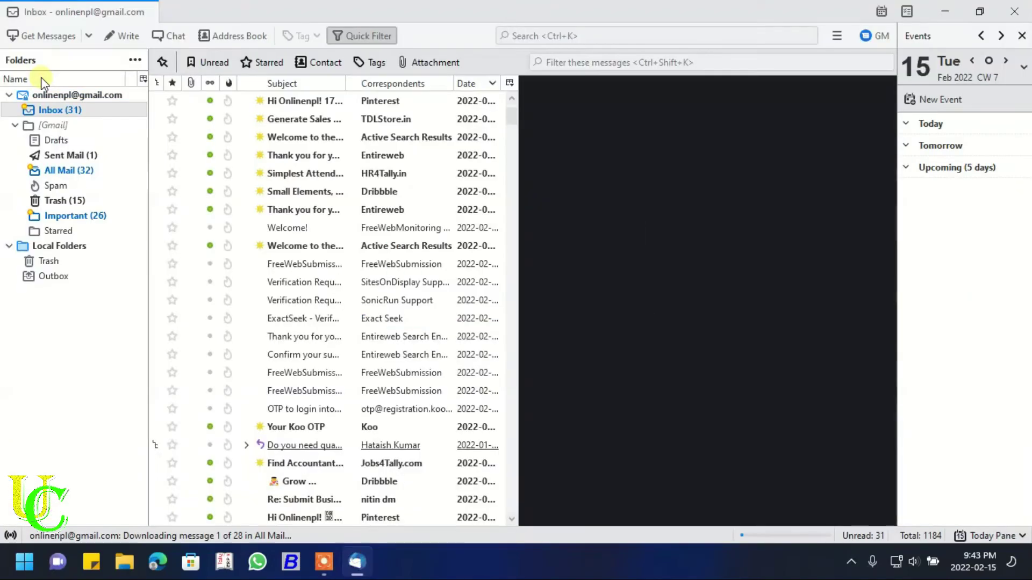
Open the sent Files Sharing message in Sent Mail and follow its send.vis.ee download link
click(78, 156)
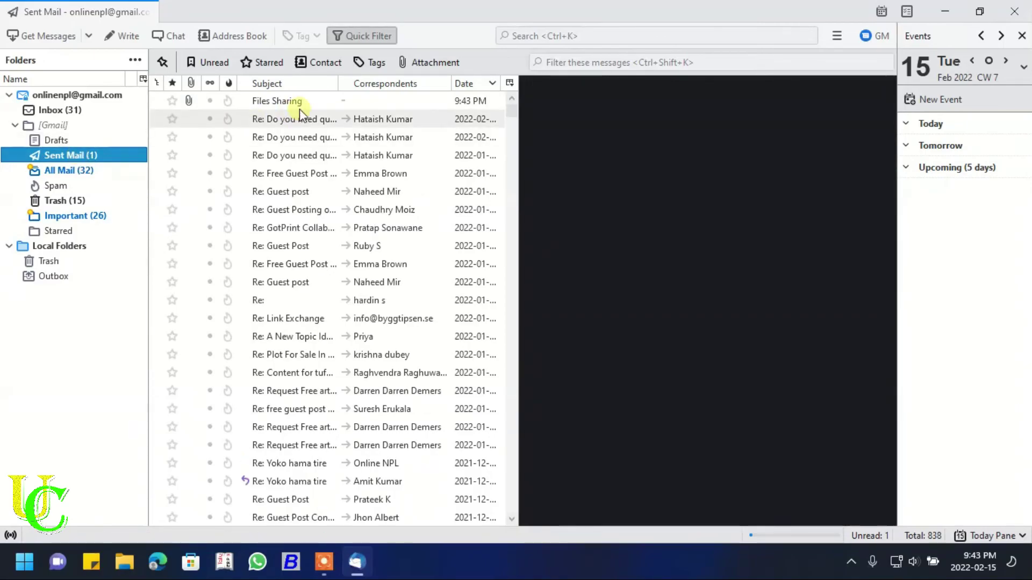
click(298, 107)
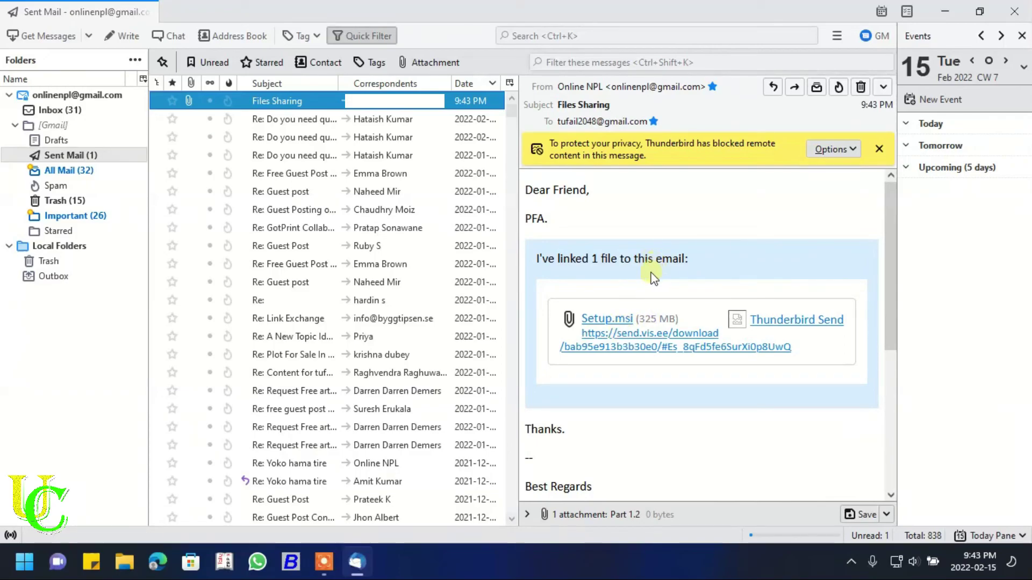
click(616, 340)
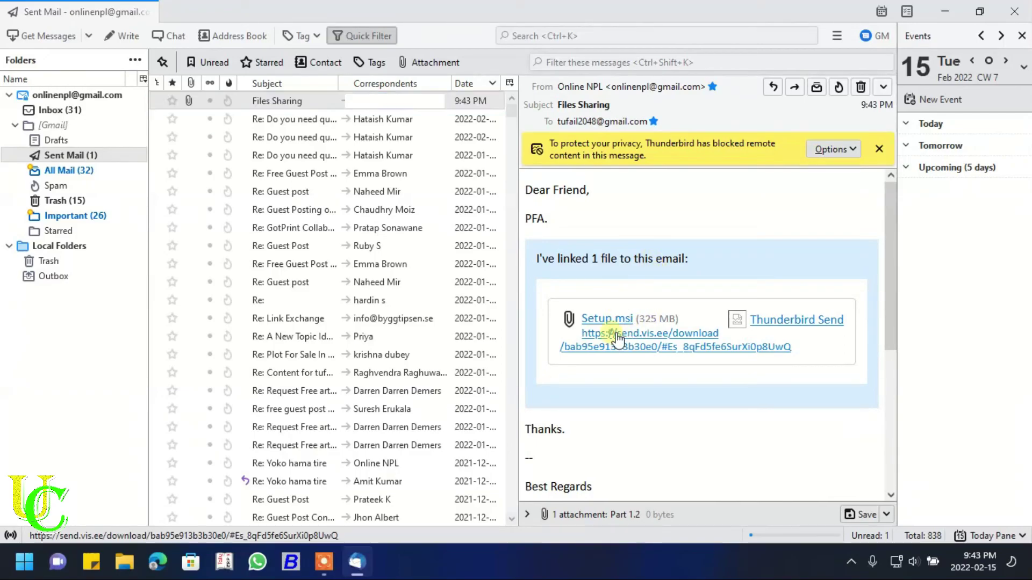